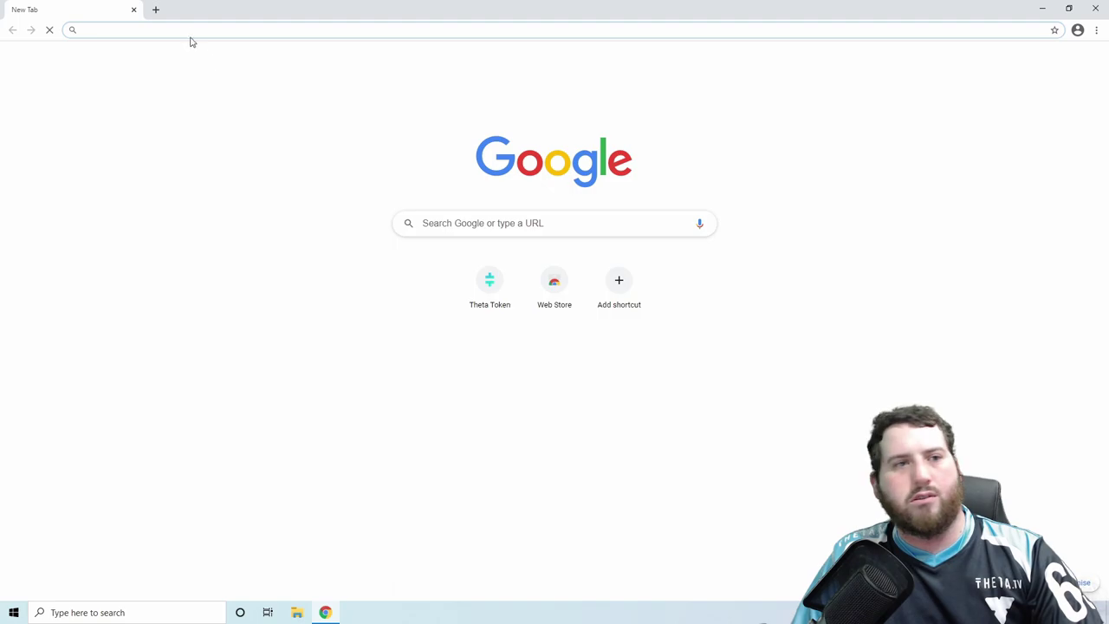
- Load thetatoken.org and scroll down to the Join the Network section
{"action": "type", "text": "theta"}
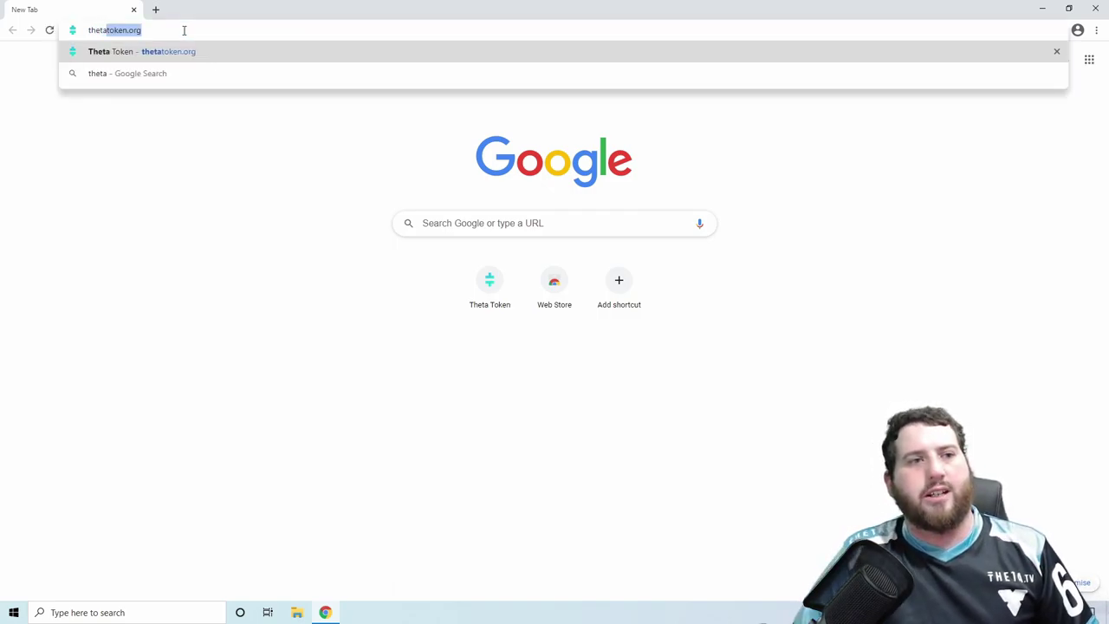
{"action": "key", "text": "Right"}
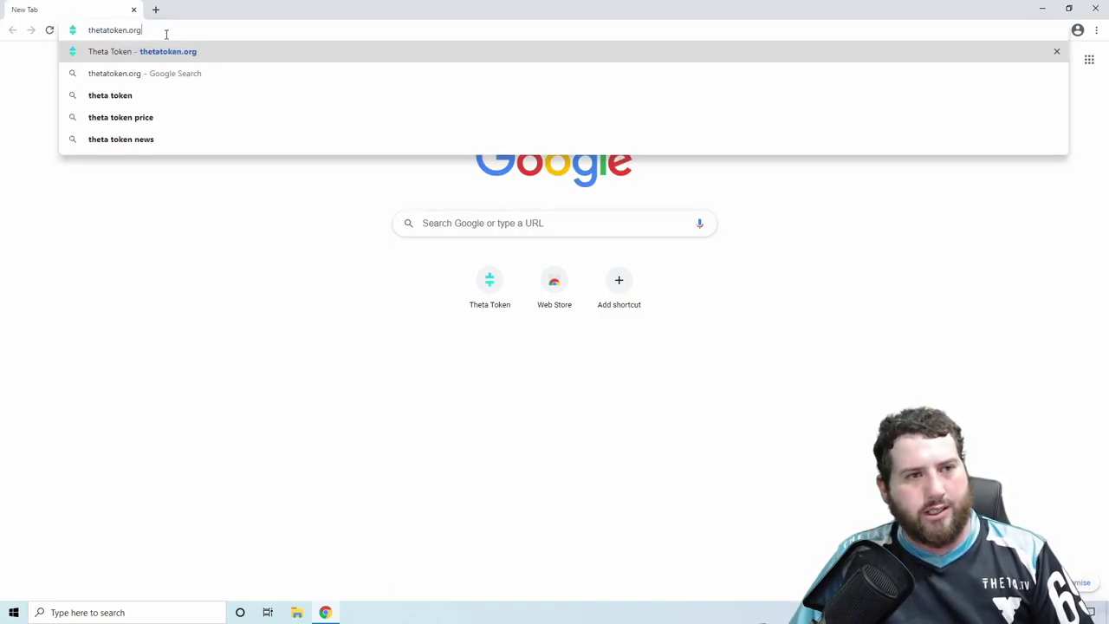
{"action": "key", "text": "Return"}
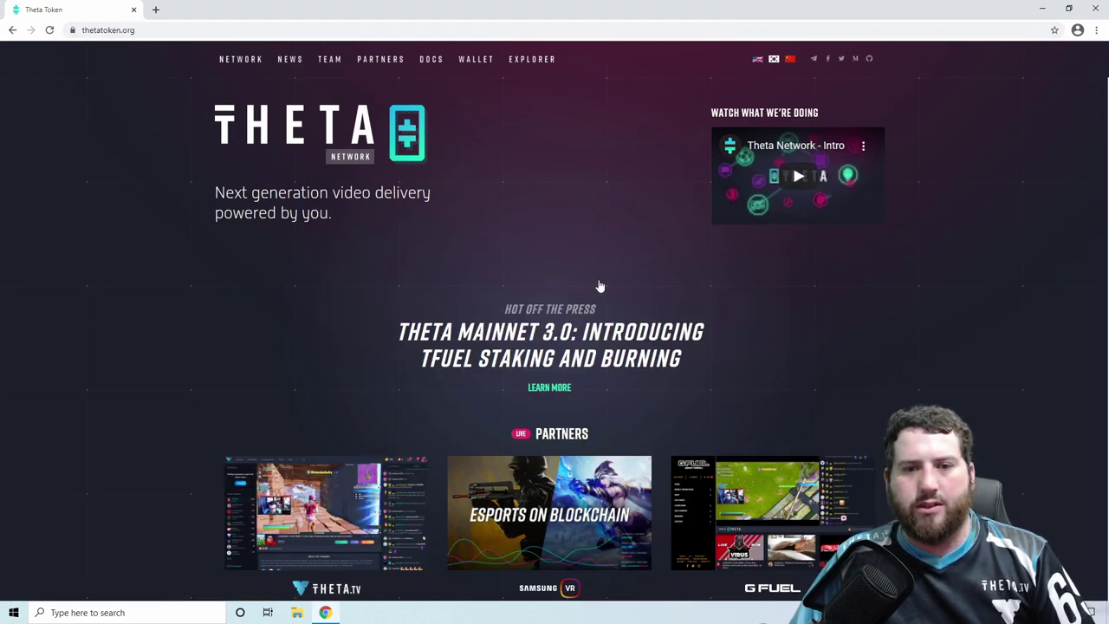
{"action": "scroll", "coordinate": [599, 285], "scroll_direction": "down", "scroll_amount": 3}
{"action": "scroll", "coordinate": [601, 288], "scroll_direction": "down", "scroll_amount": 2}
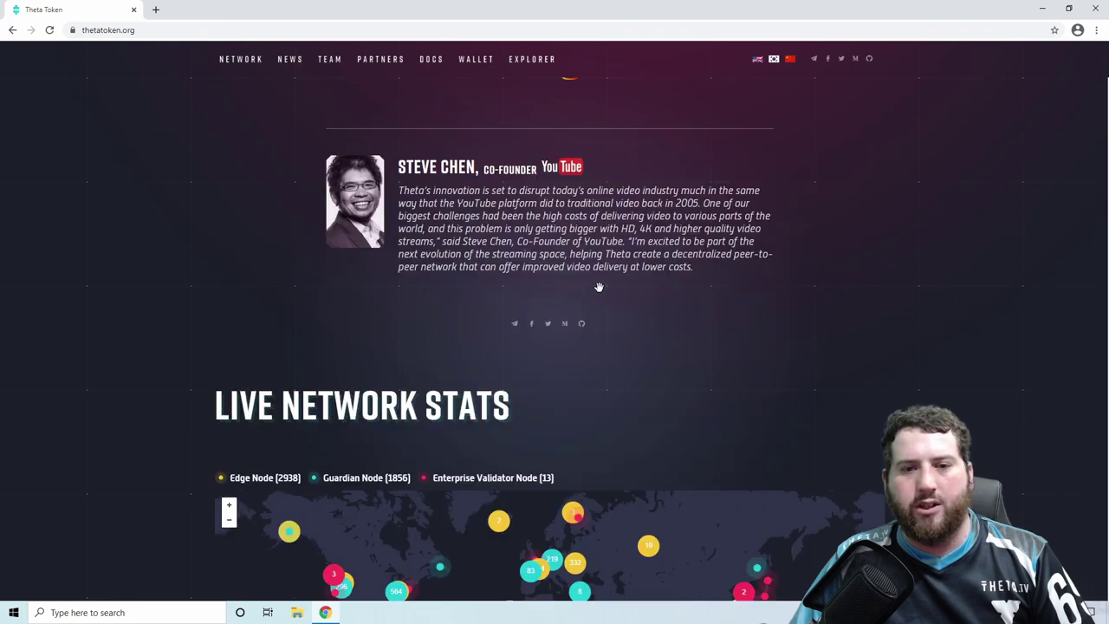
{"action": "scroll", "coordinate": [600, 294], "scroll_direction": "down", "scroll_amount": 9}
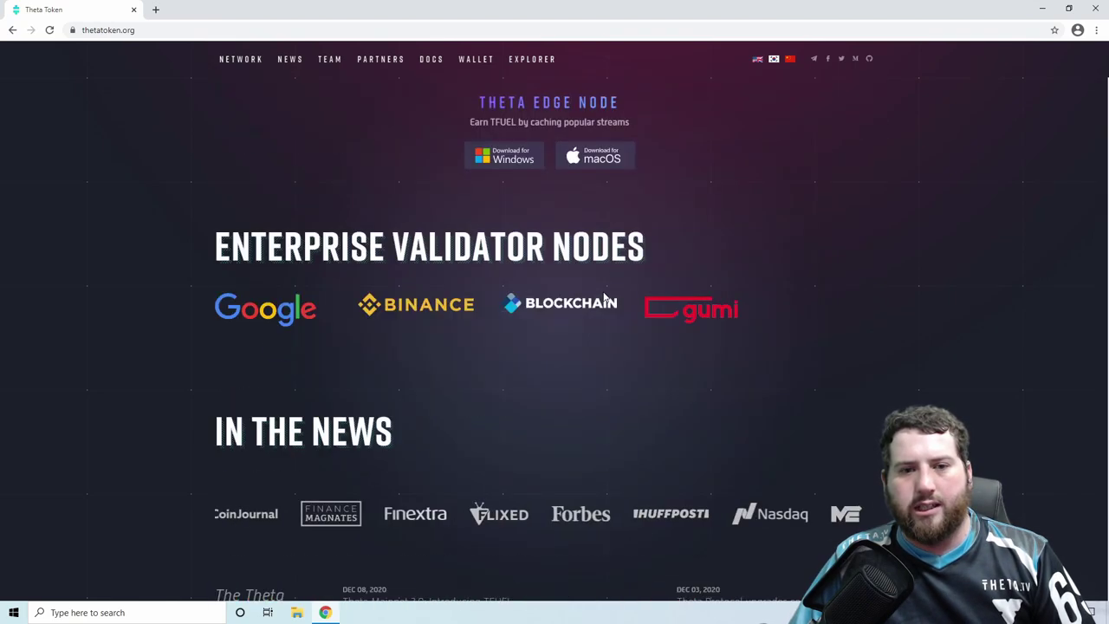
{"action": "scroll", "coordinate": [605, 295], "scroll_direction": "down", "scroll_amount": 1}
{"action": "scroll", "coordinate": [603, 291], "scroll_direction": "up", "scroll_amount": 2}
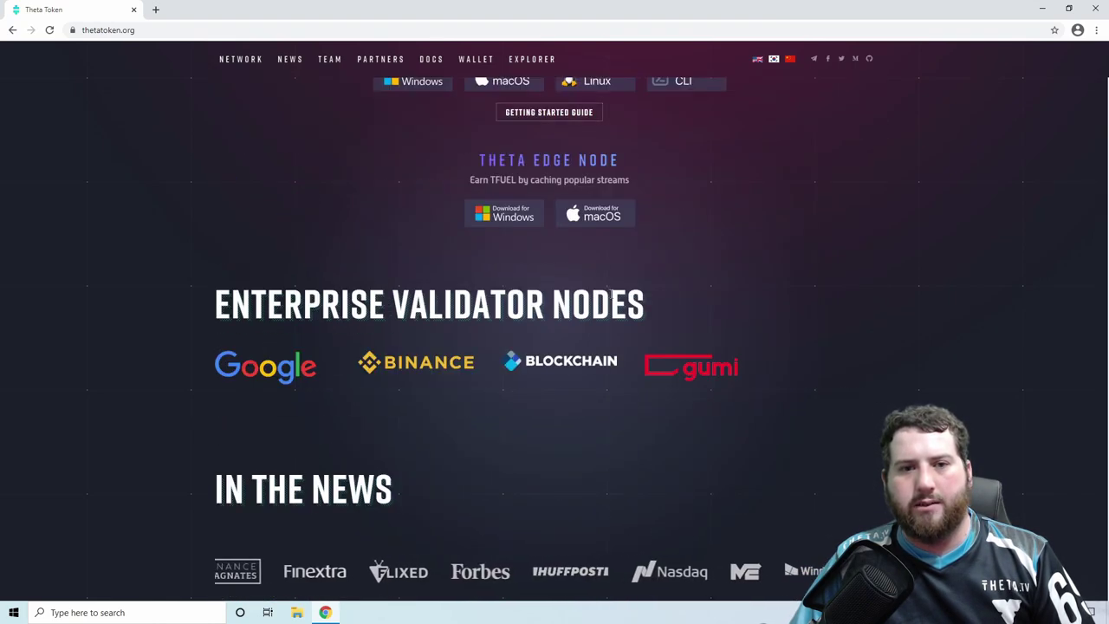
{"action": "scroll", "coordinate": [613, 298], "scroll_direction": "up", "scroll_amount": 2}
- Download the Windows installer listed under the Theta Edge Node heading
{"action": "left_click_drag", "start_coordinate": [459, 397], "coordinate": [646, 394]}
{"action": "left_click", "coordinate": [647, 390]}
{"action": "left_click_drag", "start_coordinate": [460, 259], "coordinate": [654, 258]}
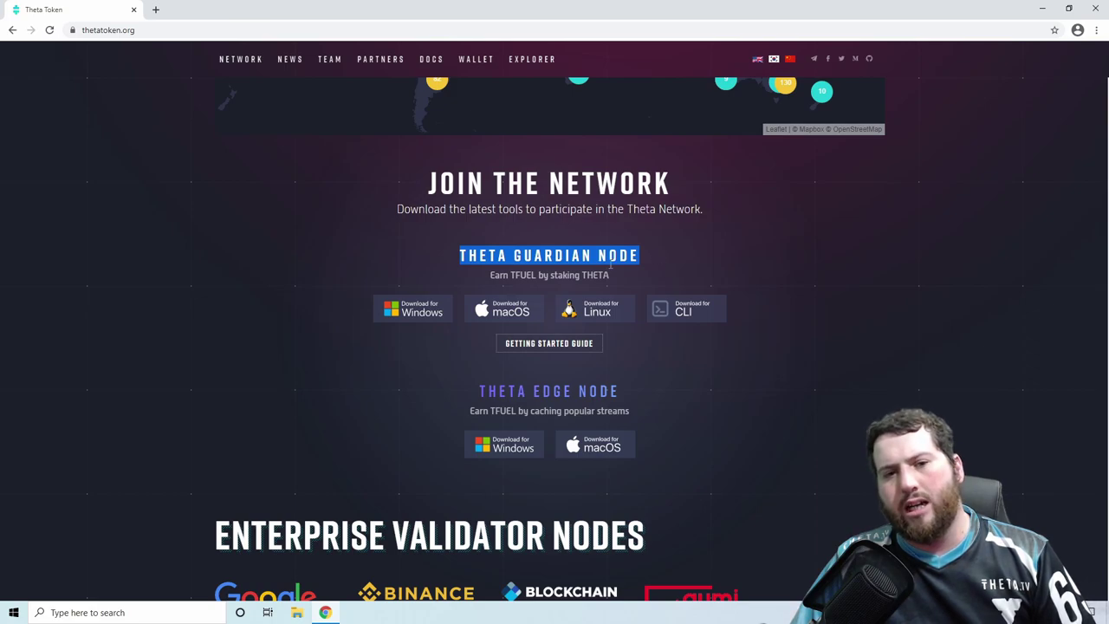
{"action": "left_click_drag", "start_coordinate": [645, 258], "coordinate": [462, 257]}
{"action": "left_click", "coordinate": [637, 256]}
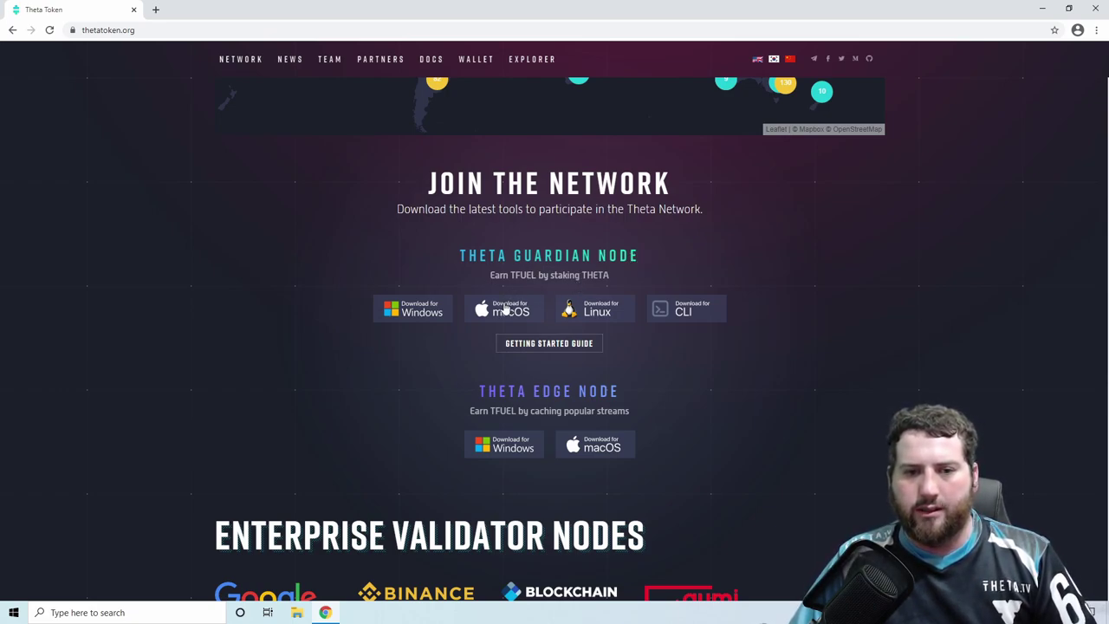
{"action": "left_click_drag", "start_coordinate": [468, 391], "coordinate": [533, 403]}
{"action": "left_click", "coordinate": [533, 403]}
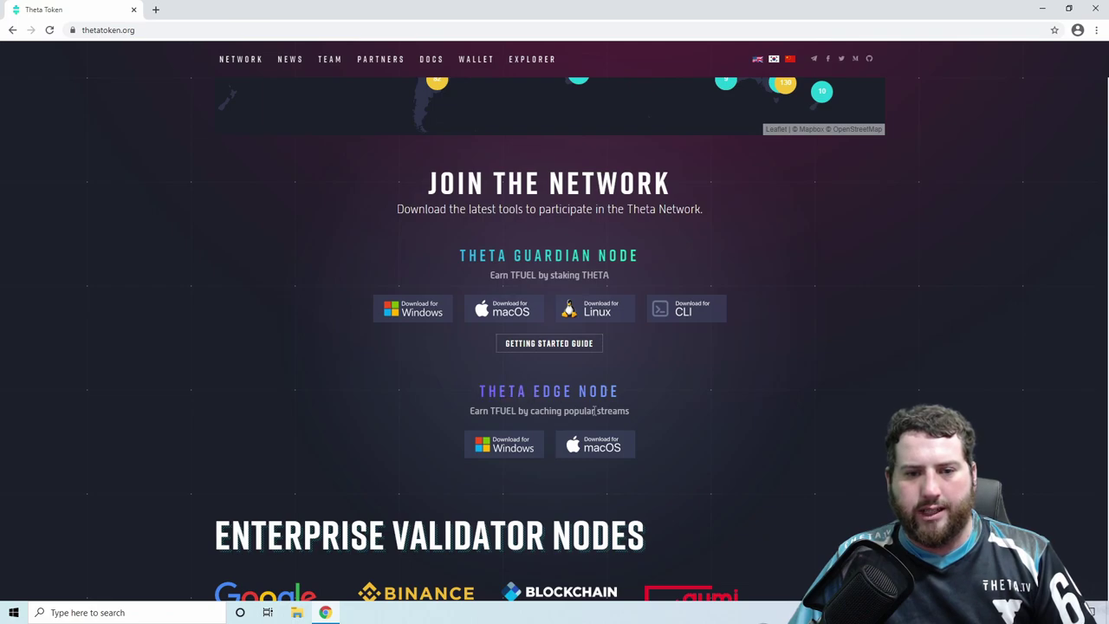
{"action": "left_click", "coordinate": [516, 444]}
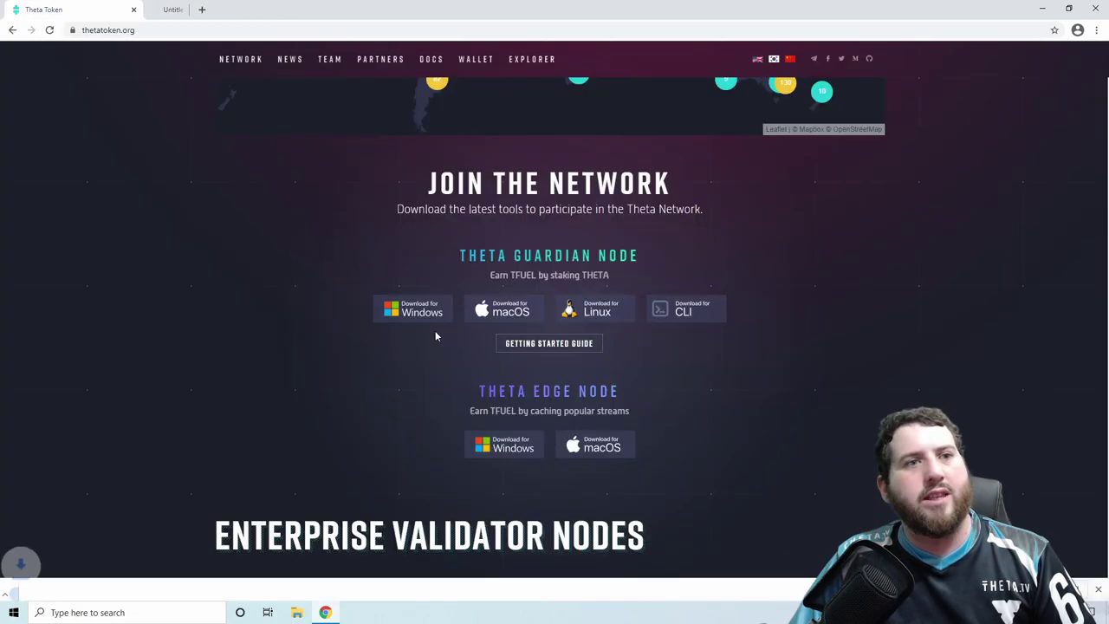
- Run the downloaded Theta Edge Node installer from the download shelf
{"action": "left_click", "coordinate": [52, 587]}
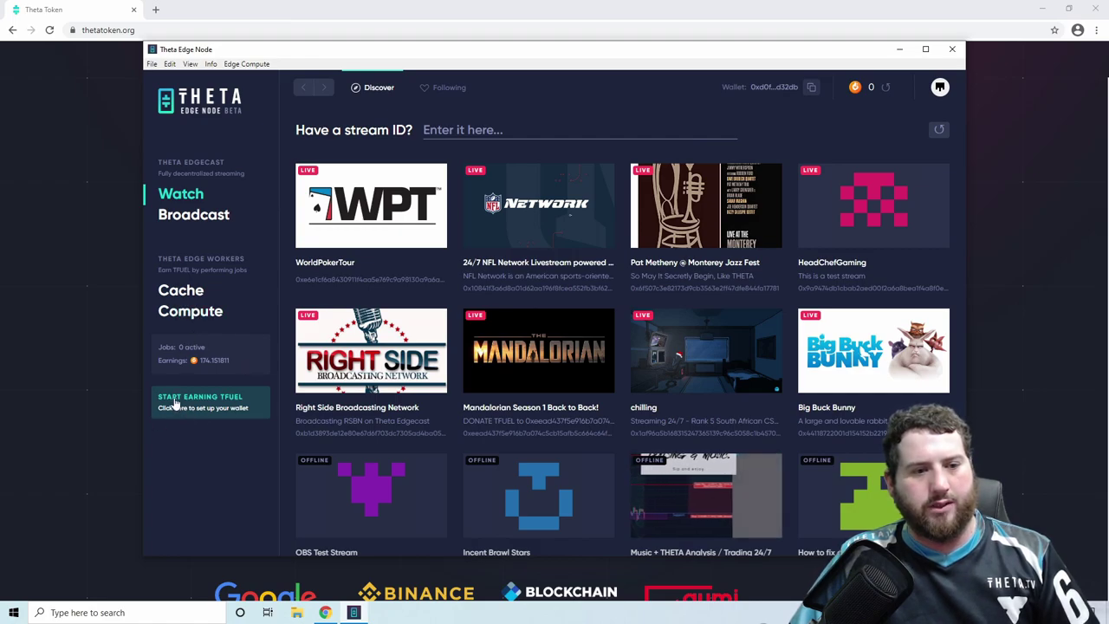
- Begin TFUEL wallet setup and paste the earnings wallet address into its field
{"action": "left_click", "coordinate": [230, 407]}
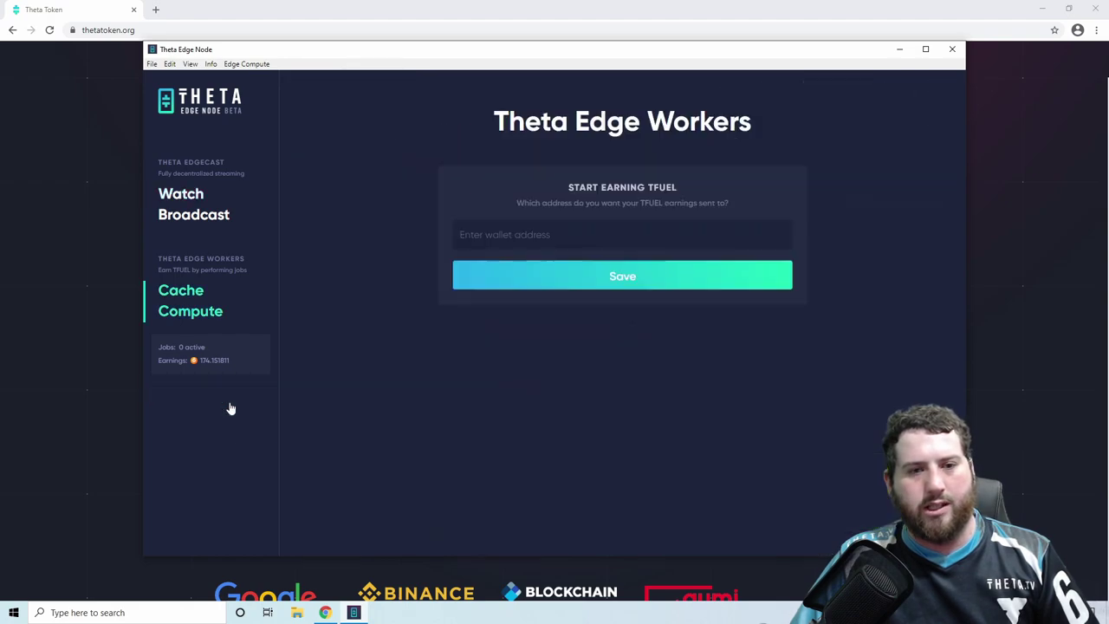
{"action": "left_click", "coordinate": [597, 239]}
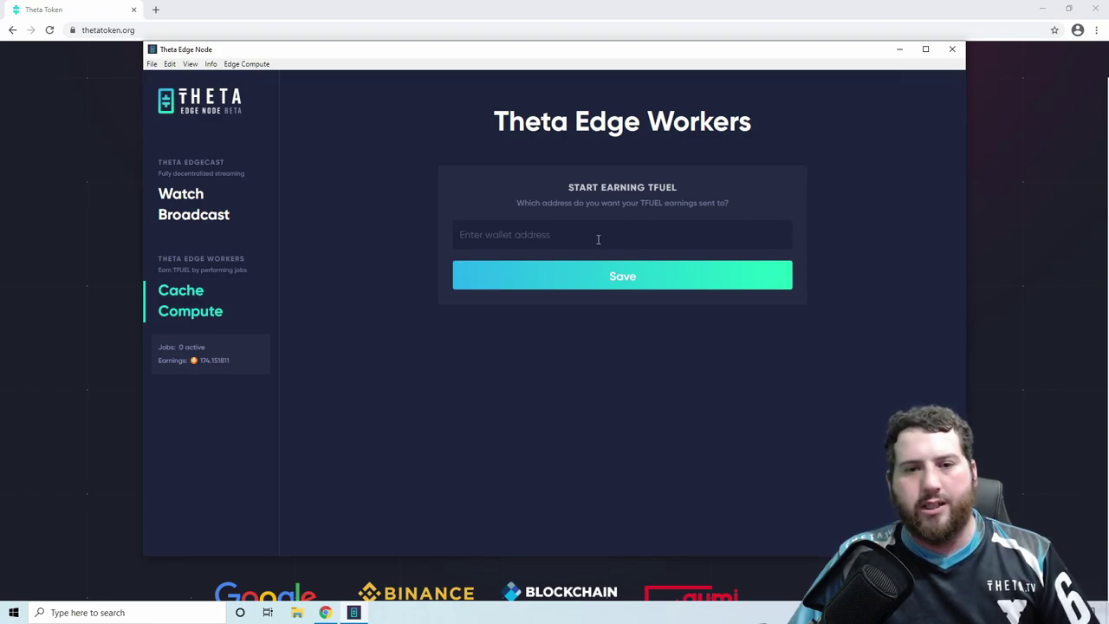
{"action": "type", "text": "0xd0f3ec1d8a96f7867a9c0abd36b77b419cdd32db"}
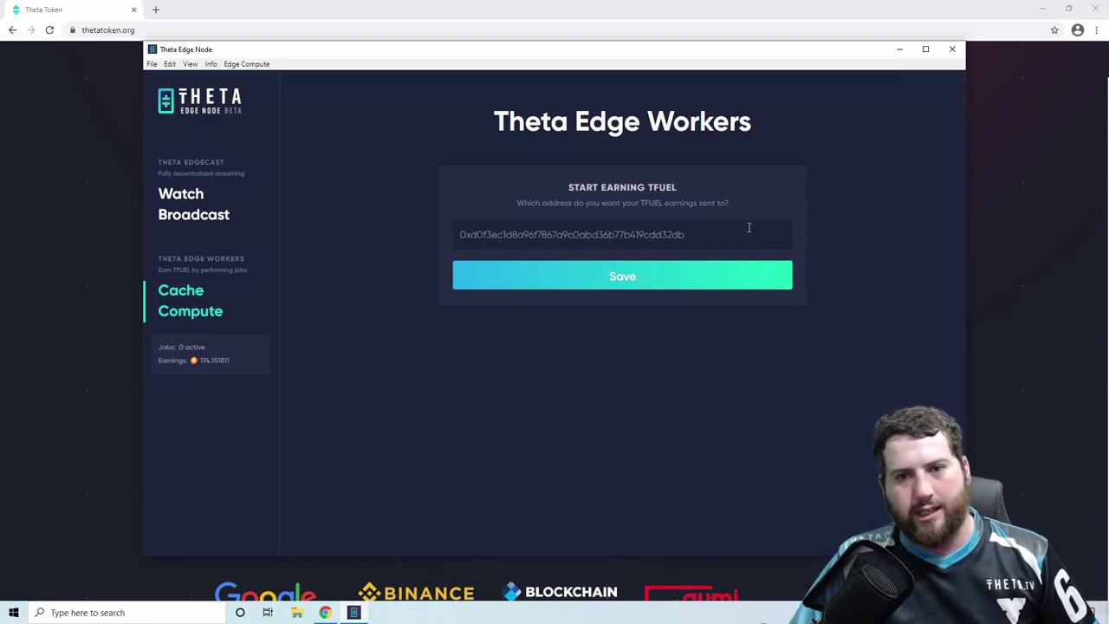
{"action": "left_click", "coordinate": [664, 272]}
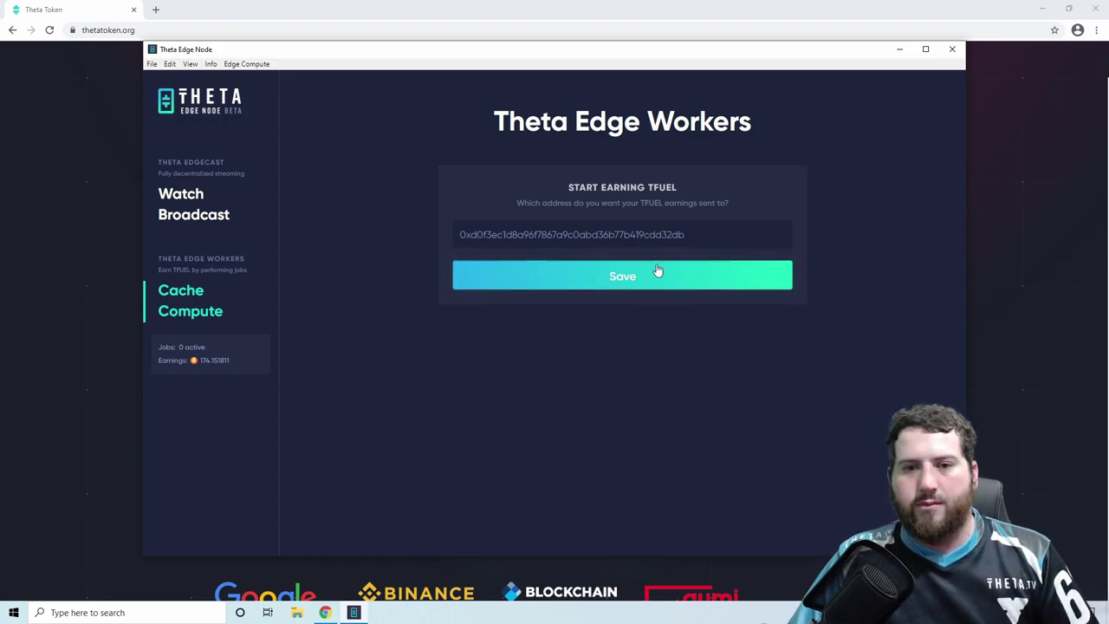
- Save the earnings wallet, starting the Live Stream cache job and Folding@Home compute job
{"action": "left_click", "coordinate": [655, 270]}
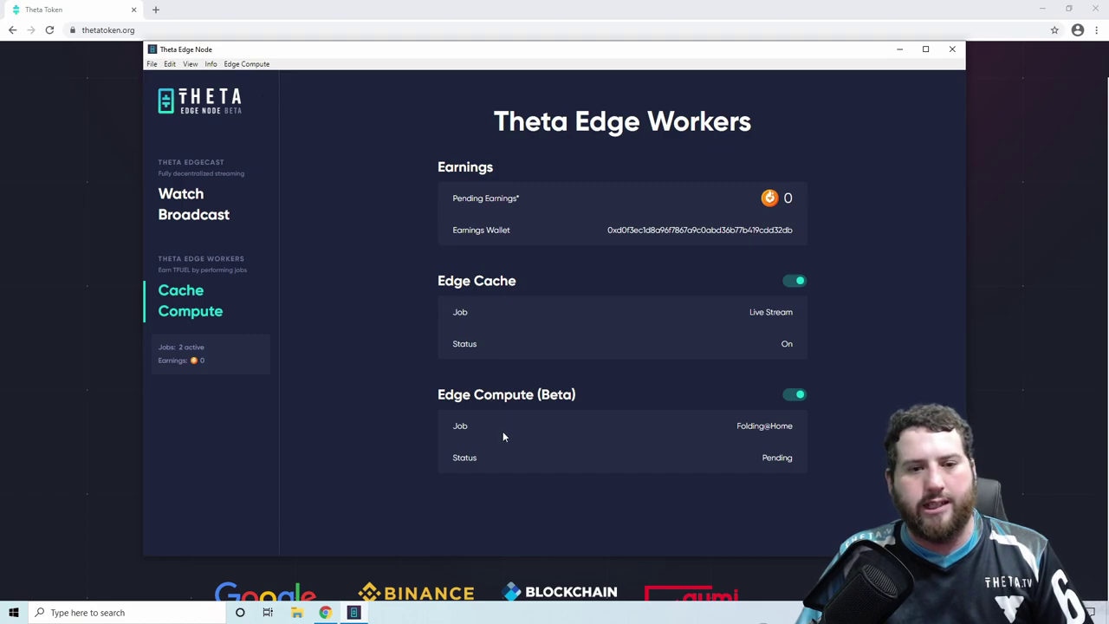
- Change Edge Compute's Power Mode to Full
{"action": "left_click", "coordinate": [246, 64]}
{"action": "mouse_move", "coordinate": [249, 96]}
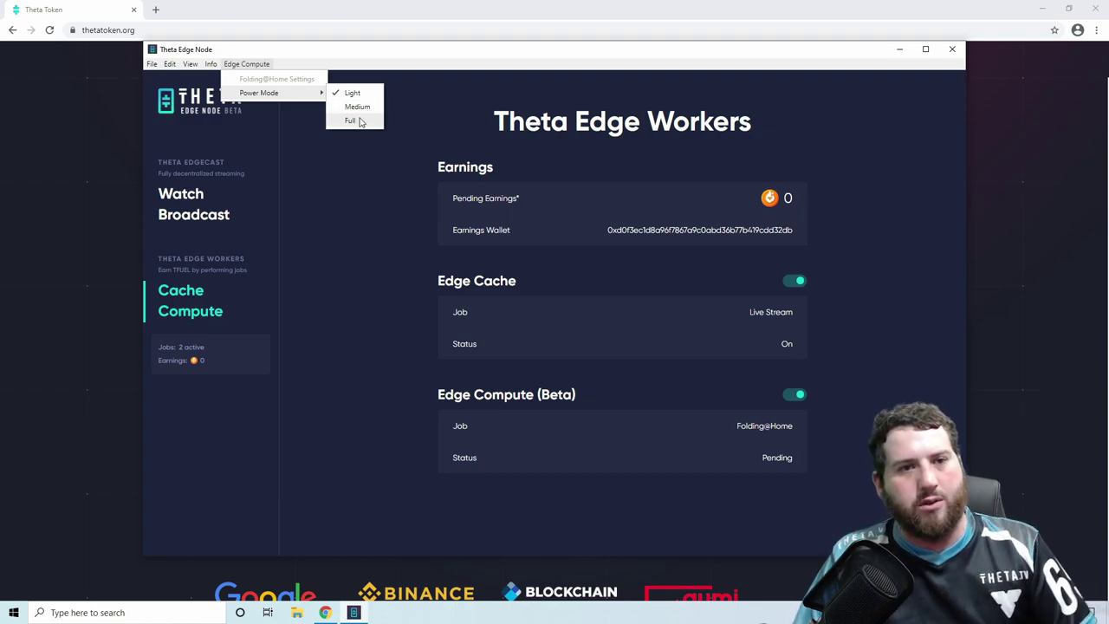
{"action": "left_click", "coordinate": [357, 121]}
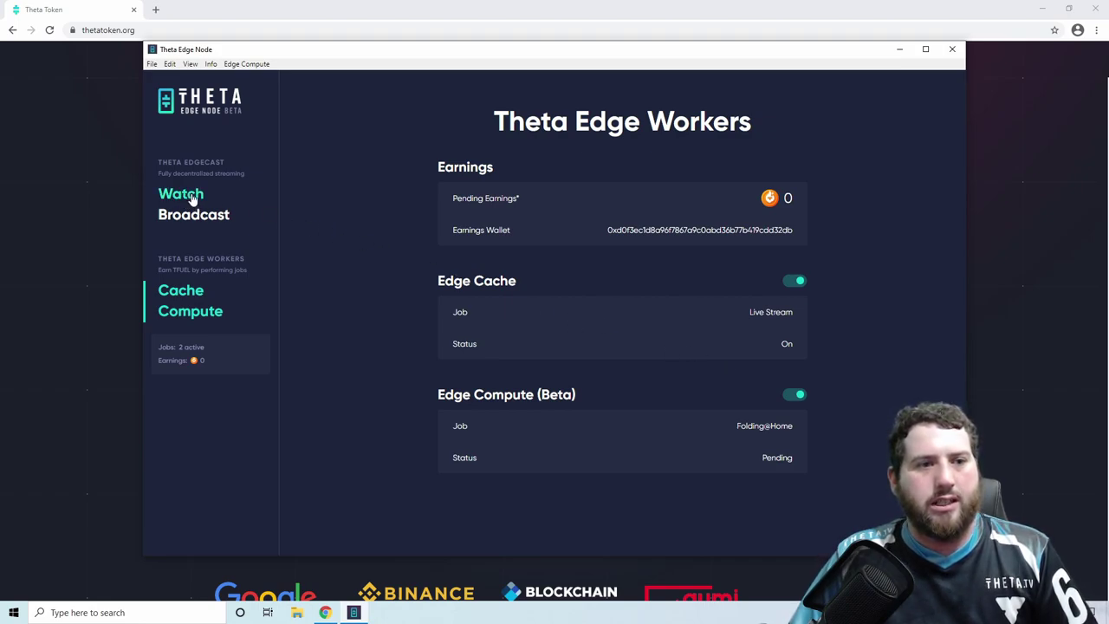
- Play the Big Buck Bunny stream from Watch and send 'hello' in its chat
{"action": "left_click", "coordinate": [192, 199]}
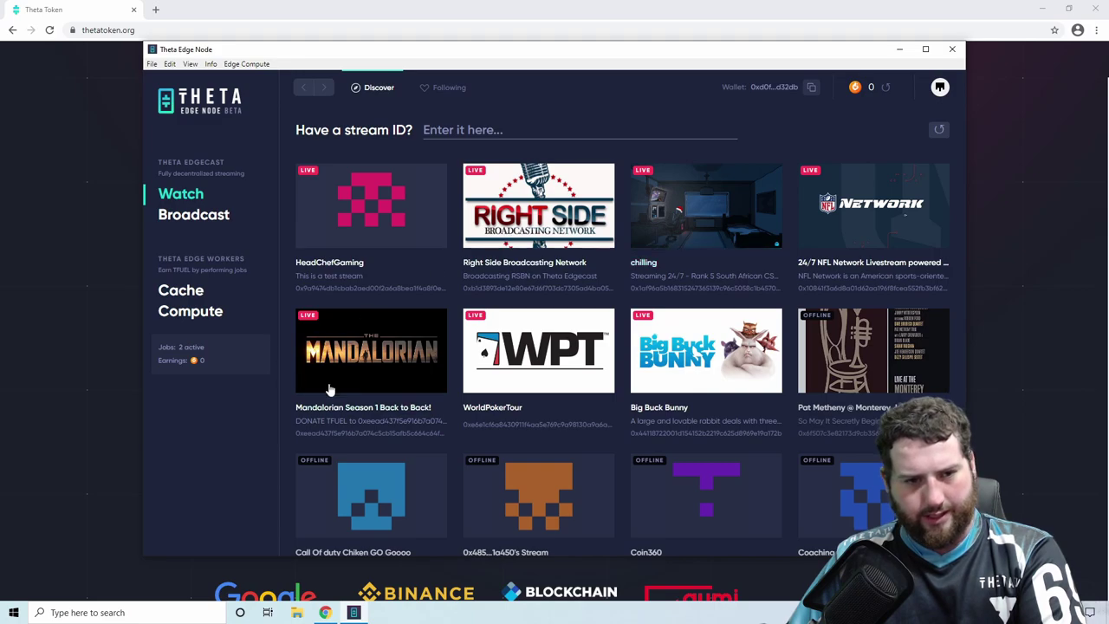
{"action": "left_click", "coordinate": [668, 415]}
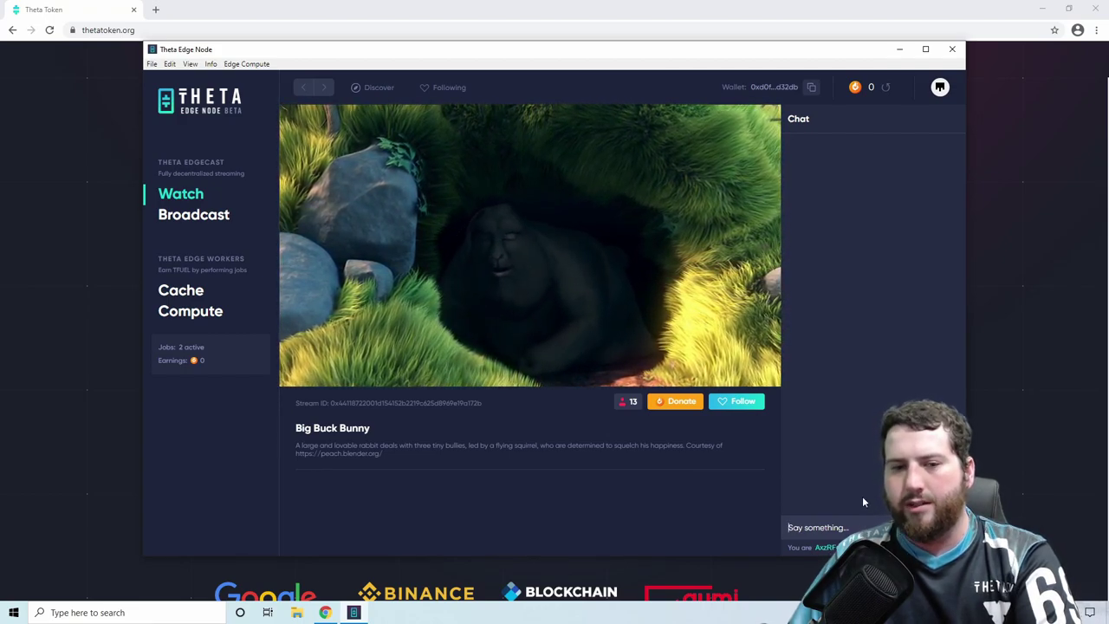
{"action": "type", "text": "hello"}
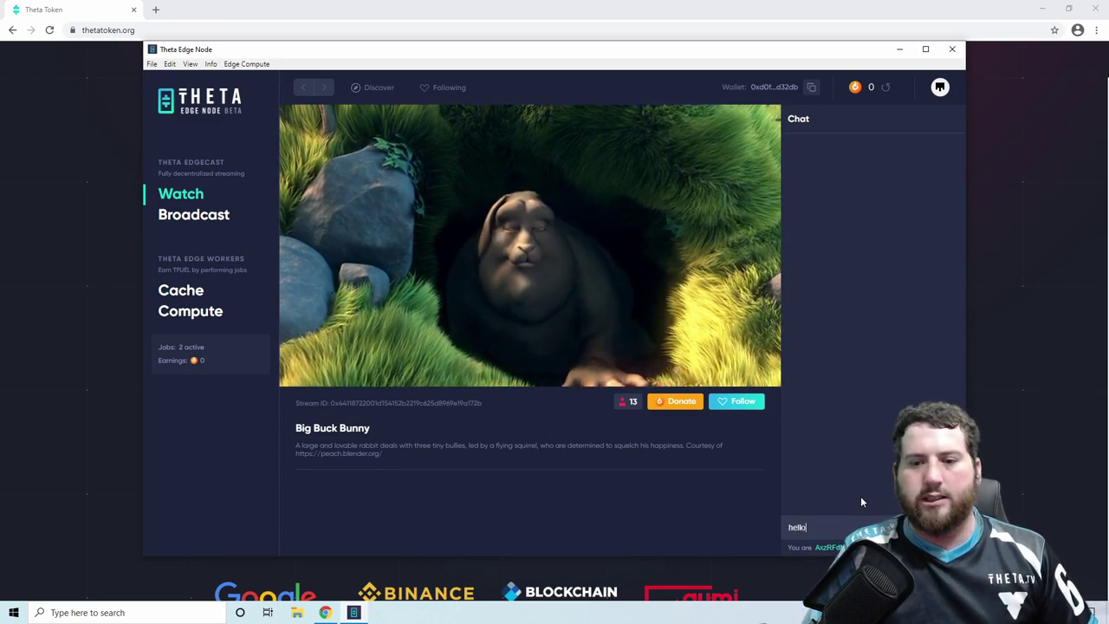
{"action": "key", "text": "Return"}
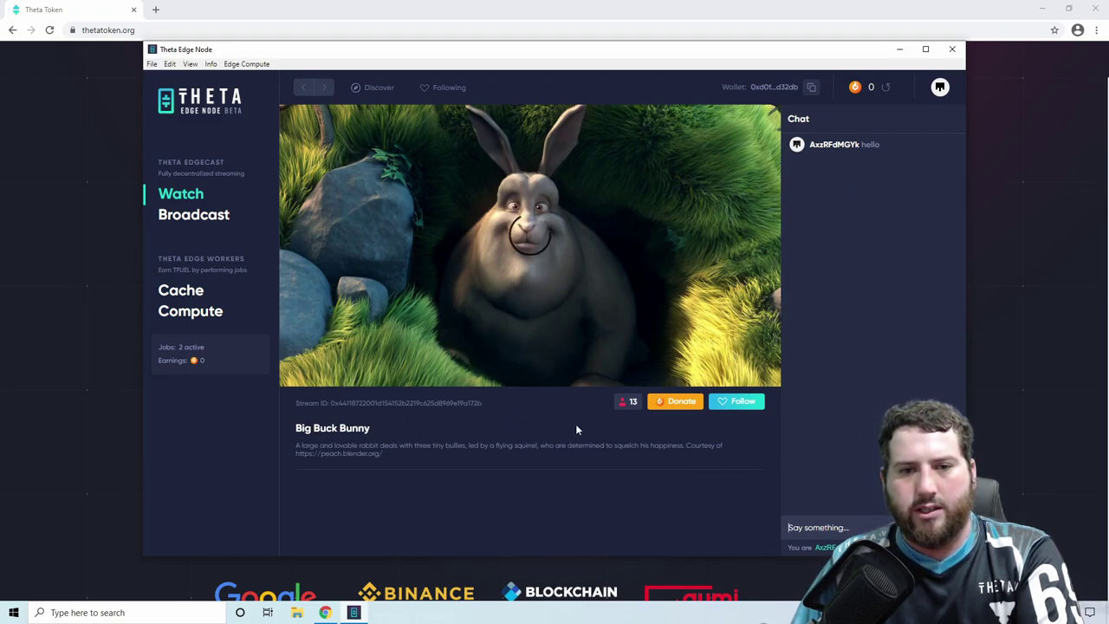
- Go to Broadcast and review the stream ID, rtmp ingest URL and transcoding settings
{"action": "left_click", "coordinate": [213, 225]}
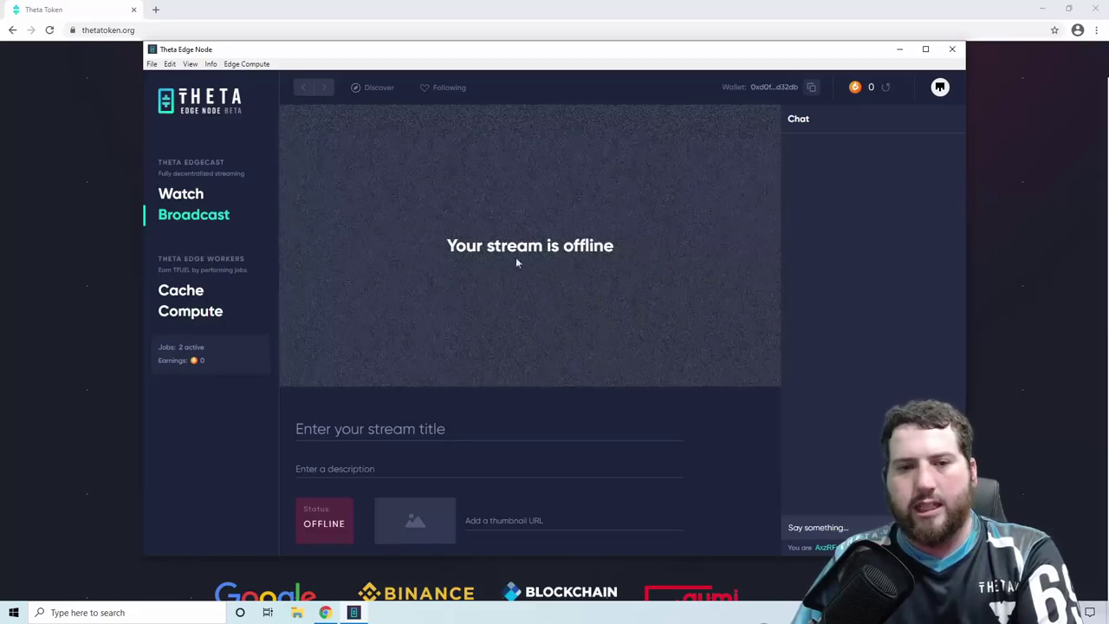
{"action": "scroll", "coordinate": [676, 400], "scroll_direction": "down", "scroll_amount": 3}
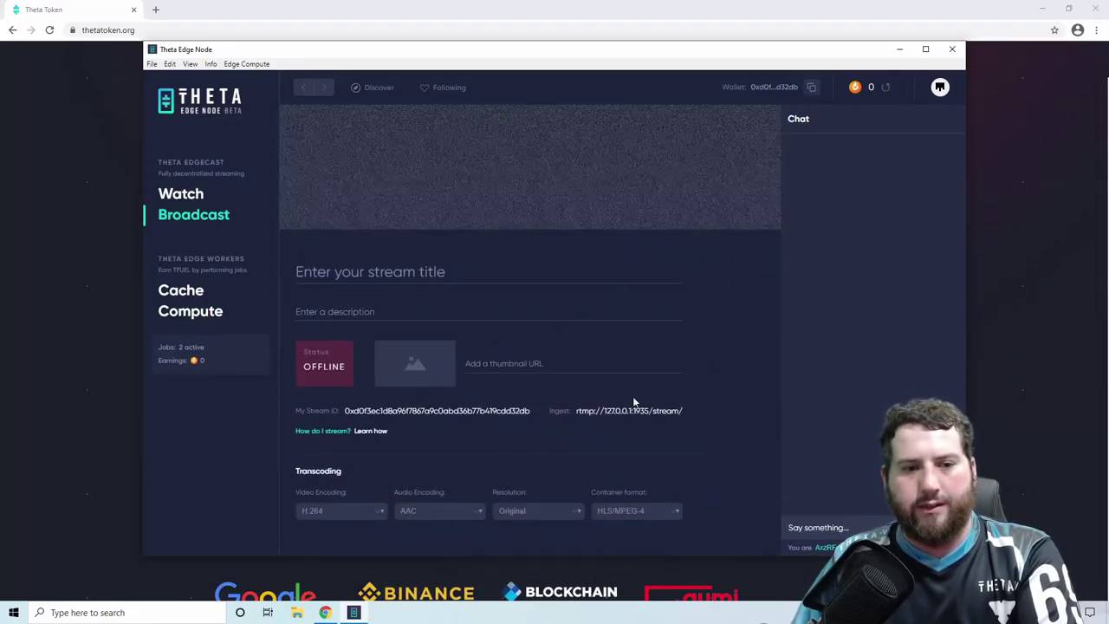
{"action": "scroll", "coordinate": [737, 397], "scroll_direction": "up", "scroll_amount": 3}
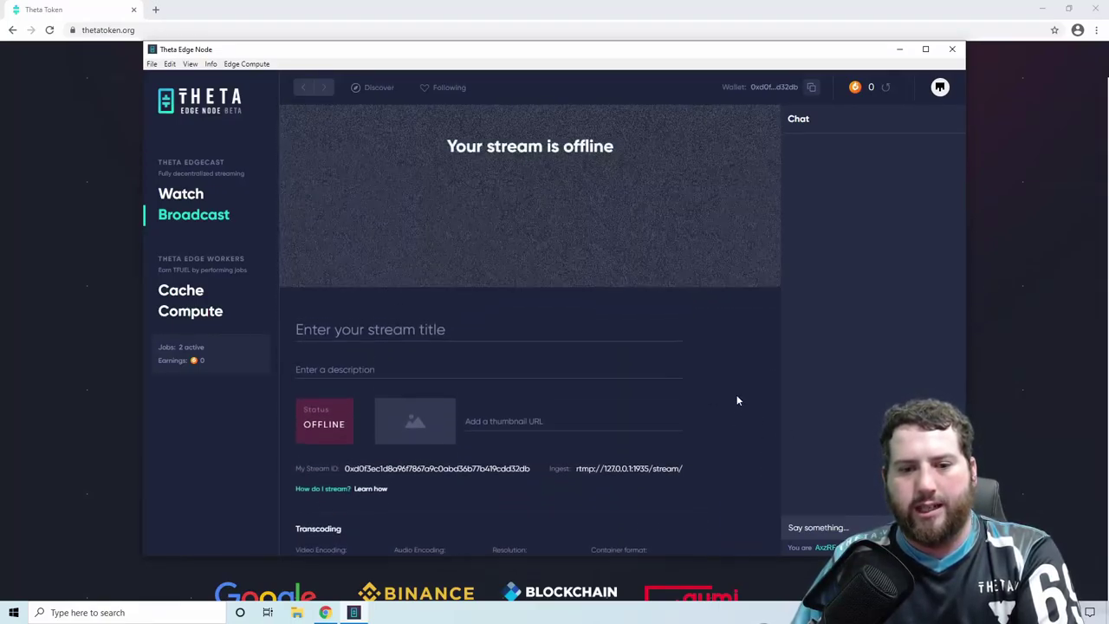